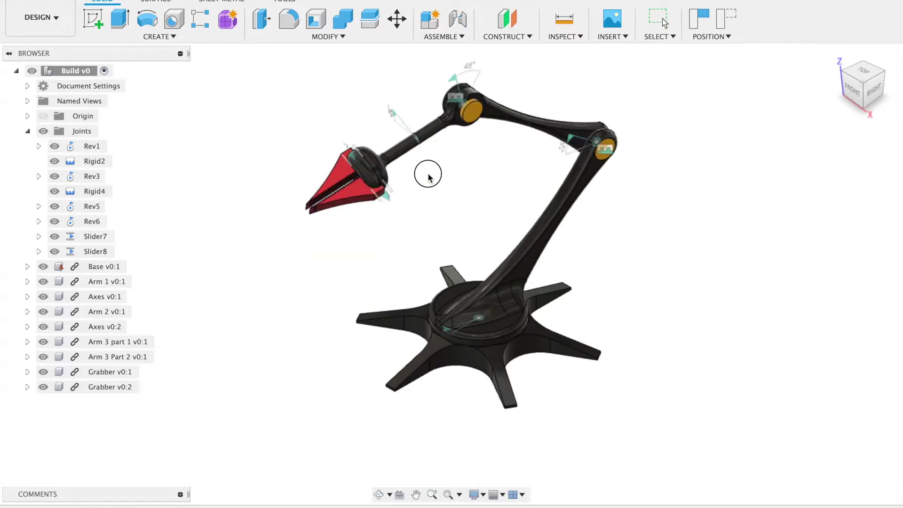
Drag the grabber jaw to open the jaws and swing the arm toward the lower left.
{"action": "left_click_drag", "start_coordinate": [428, 176], "coordinate": [413, 225]}
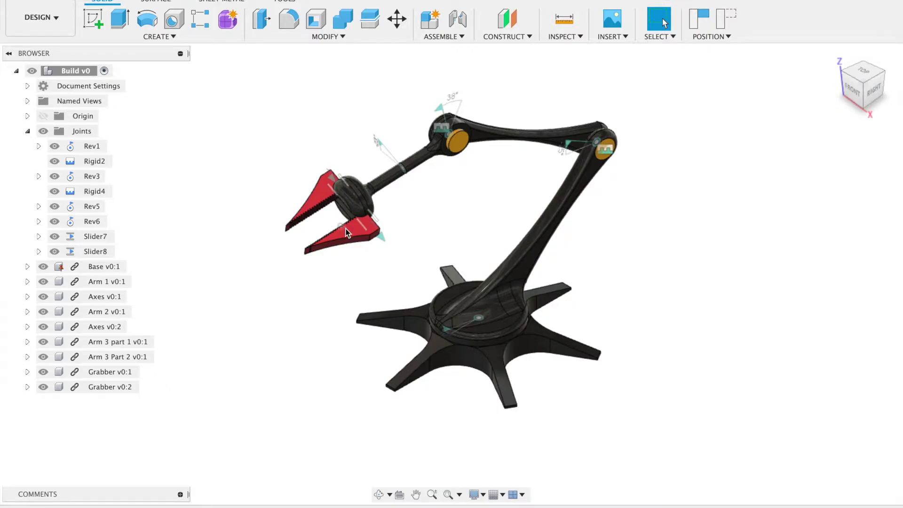
{"action": "left_click_drag", "start_coordinate": [352, 235], "coordinate": [364, 284]}
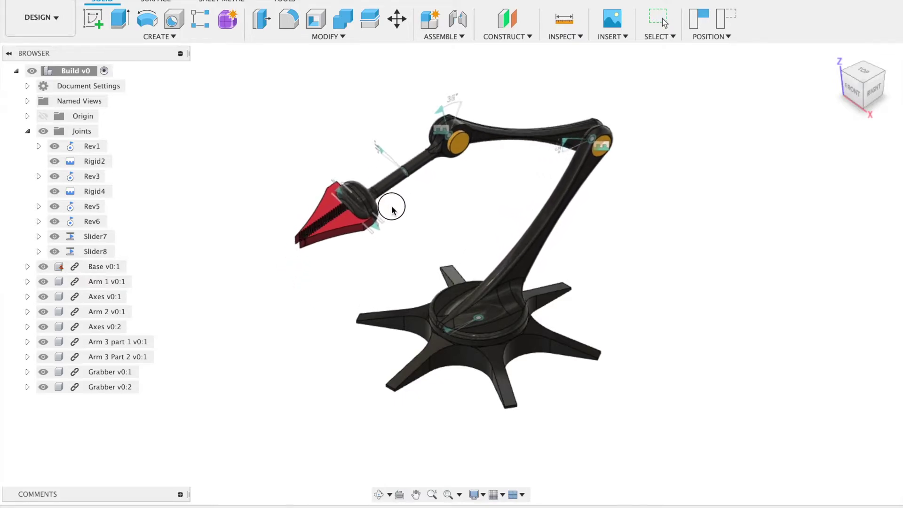
Close the grabber, raise the arm to 41°, turn it right, and show the Data Panel.
{"action": "left_click_drag", "start_coordinate": [364, 284], "coordinate": [416, 191]}
{"action": "mouse_move", "coordinate": [440, 302]}
{"action": "left_mouse_down"}
{"action": "mouse_move", "coordinate": [554, 290]}
{"action": "mouse_move", "coordinate": [513, 306]}
{"action": "left_mouse_up"}
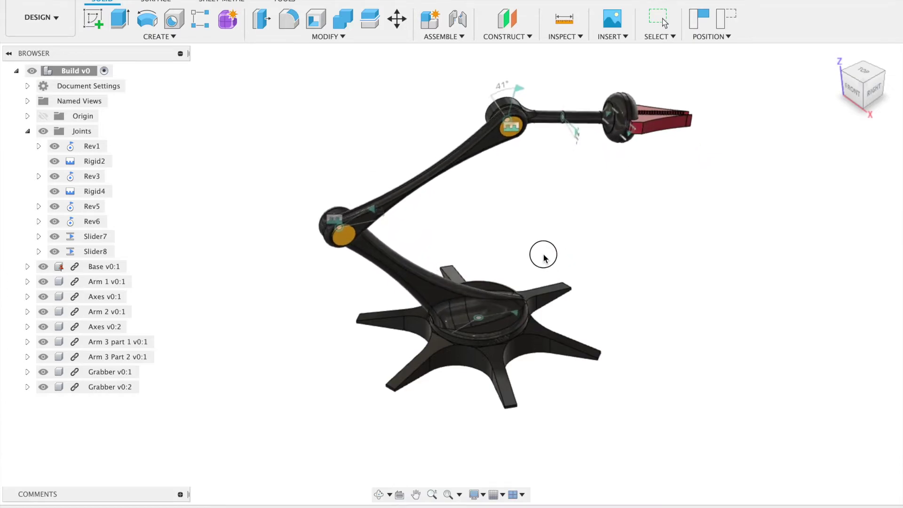
{"action": "left_click_drag", "start_coordinate": [513, 304], "coordinate": [494, 314]}
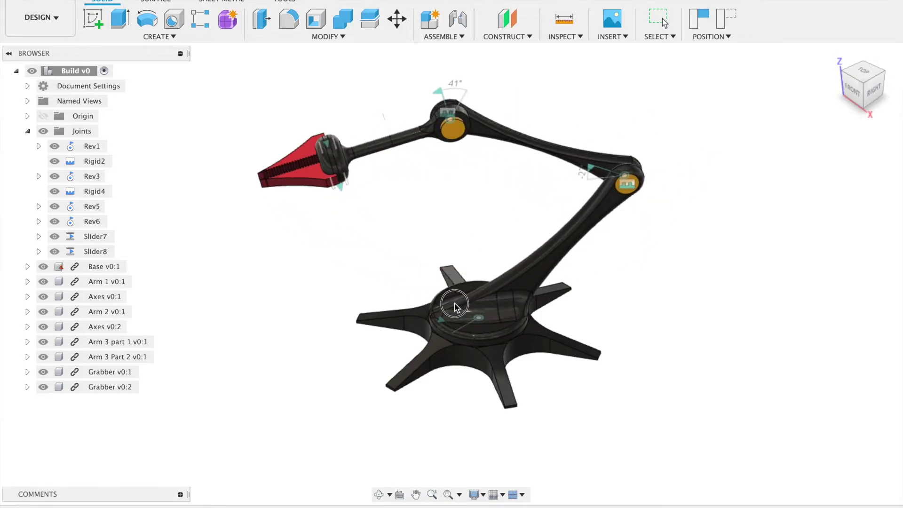
{"action": "mouse_move", "coordinate": [481, 130]}
{"action": "left_mouse_down"}
{"action": "mouse_move", "coordinate": [364, 211]}
{"action": "mouse_move", "coordinate": [539, 318]}
{"action": "mouse_move", "coordinate": [609, 258]}
{"action": "mouse_move", "coordinate": [621, 223]}
{"action": "left_mouse_up"}
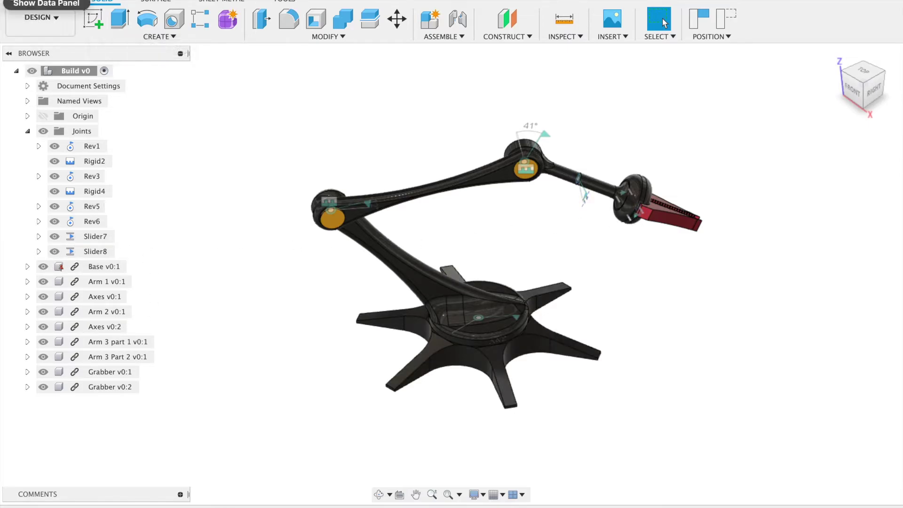
{"action": "left_click", "coordinate": [24, 6]}
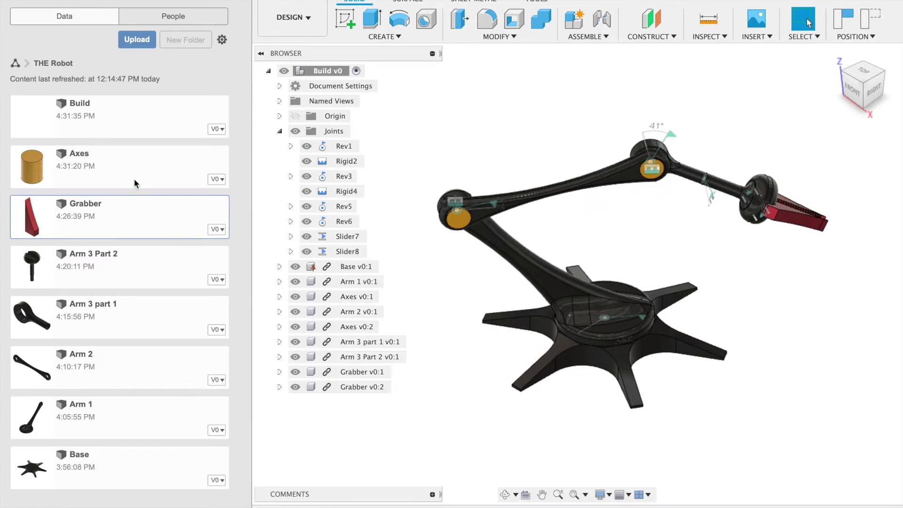